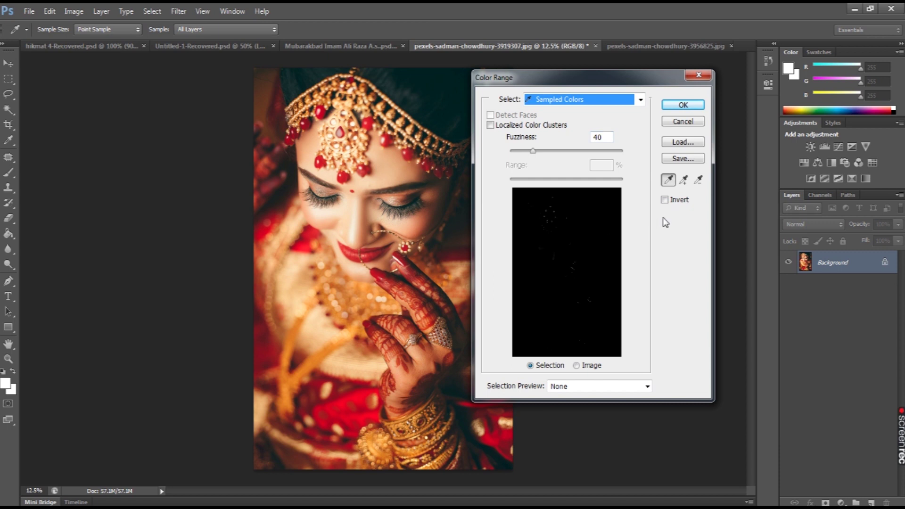
Select the red areas with Color Range by sampling the red of the lips with a Fuzziness of 125.
click(671, 181)
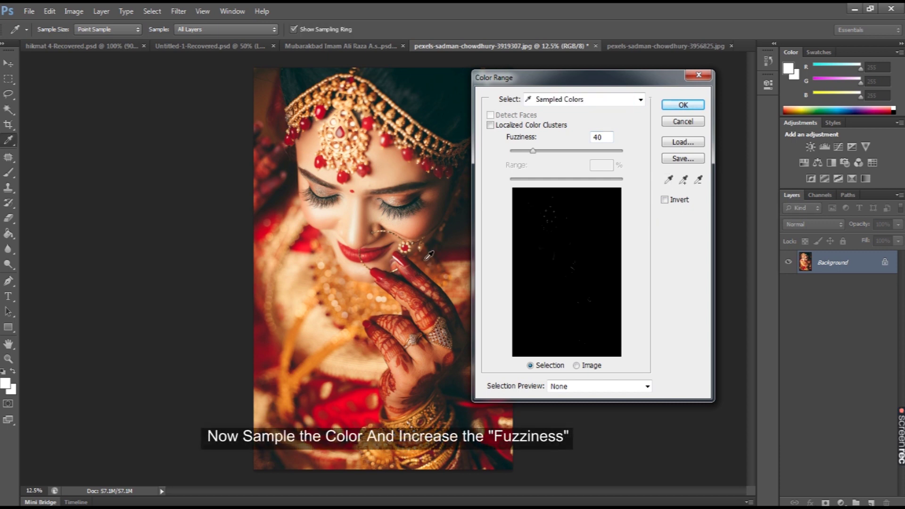
click(372, 251)
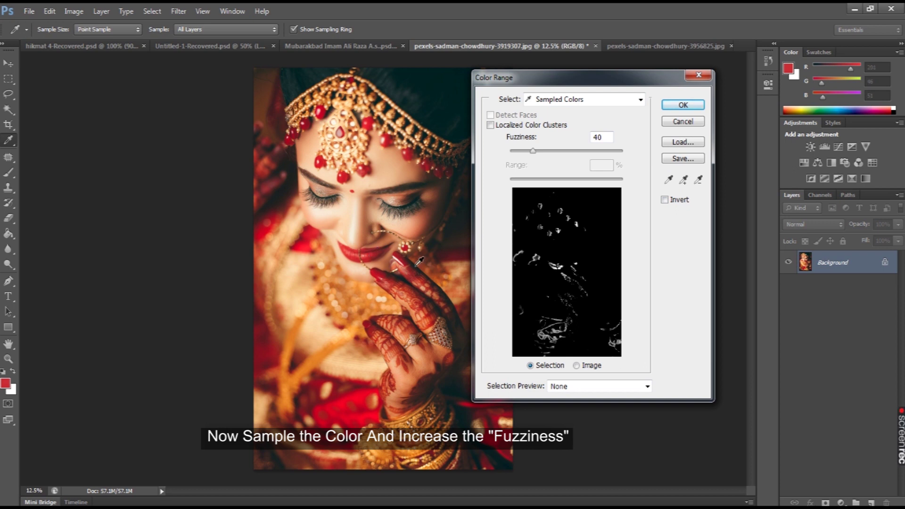
drag(533, 151, 576, 159)
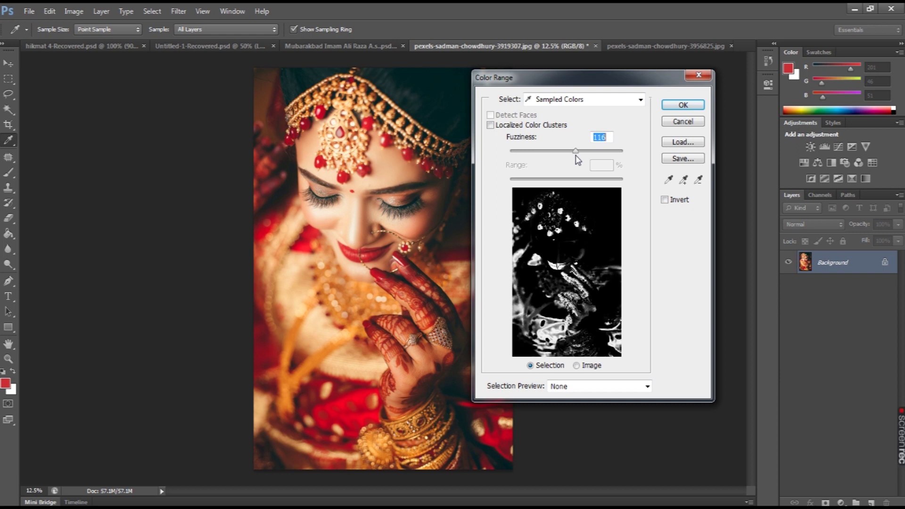
drag(577, 158, 591, 159)
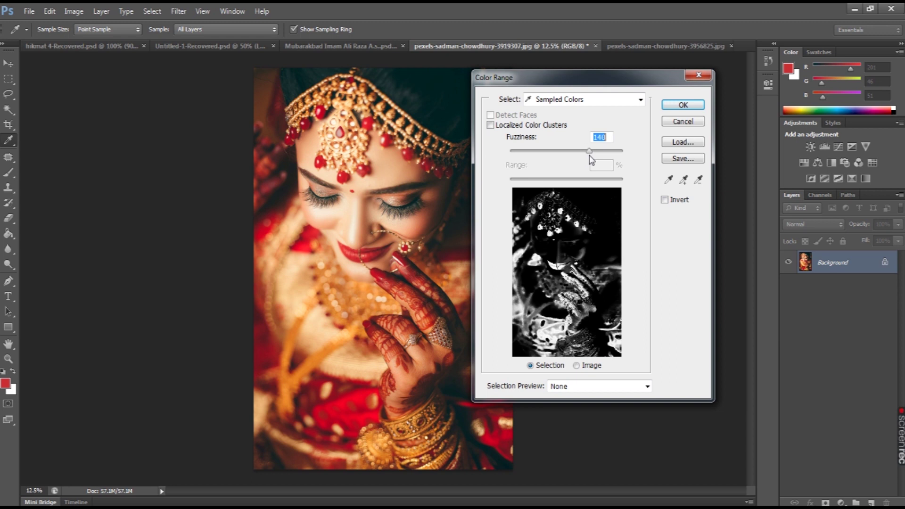
drag(591, 159, 583, 160)
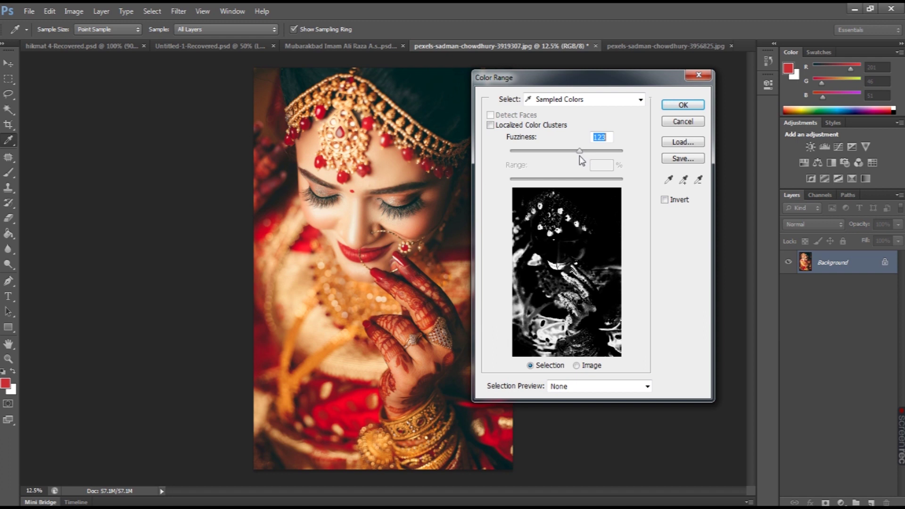
drag(582, 161, 582, 160)
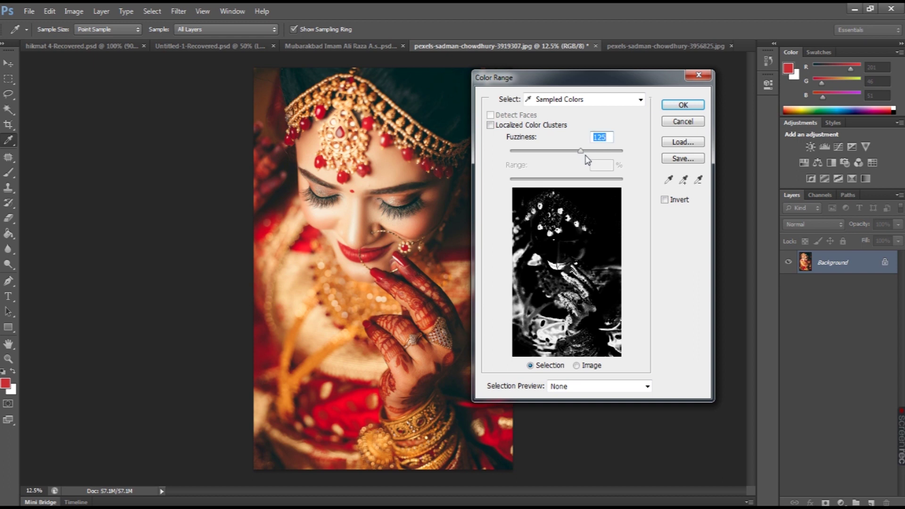
click(681, 106)
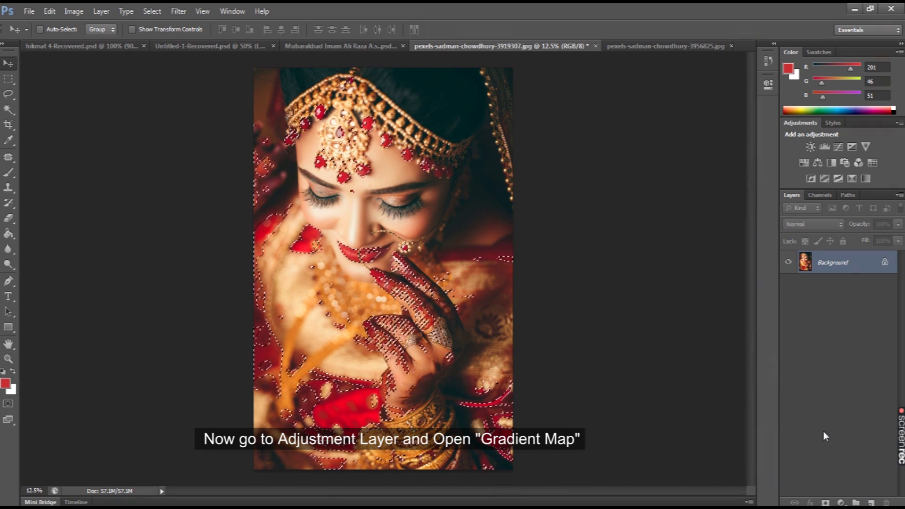
Add a Gradient Map adjustment layer with the Black, White preset and invert its layer mask.
click(841, 502)
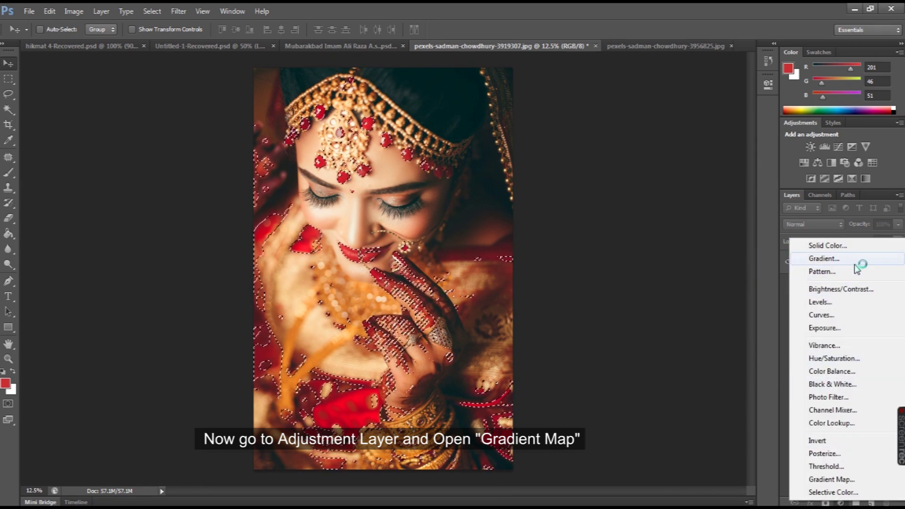
click(837, 479)
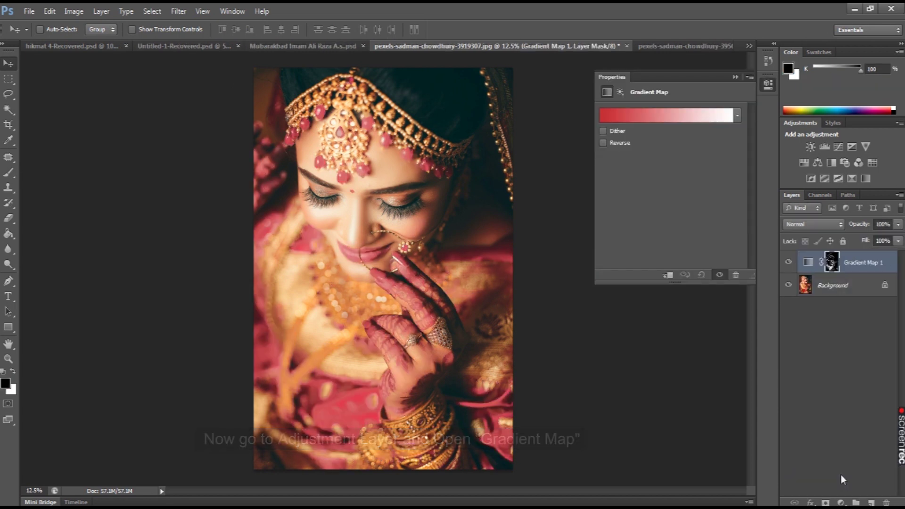
click(675, 120)
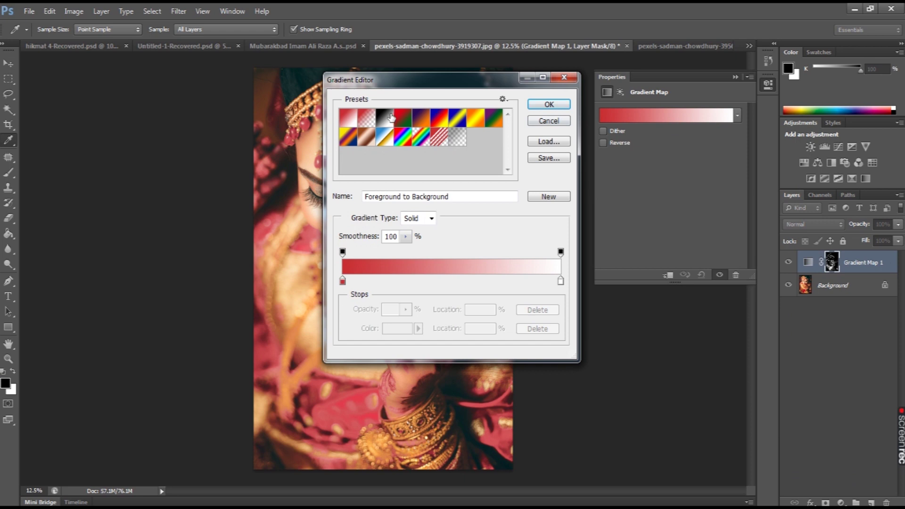
click(391, 118)
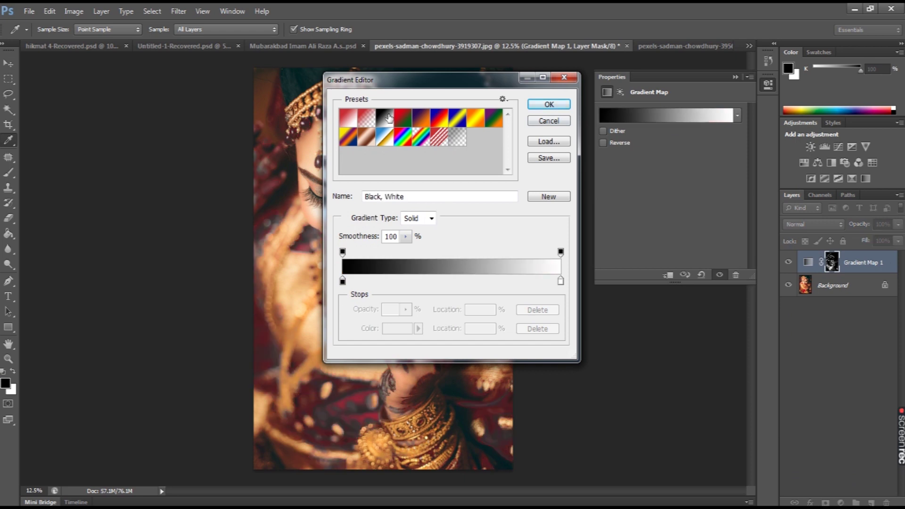
click(550, 104)
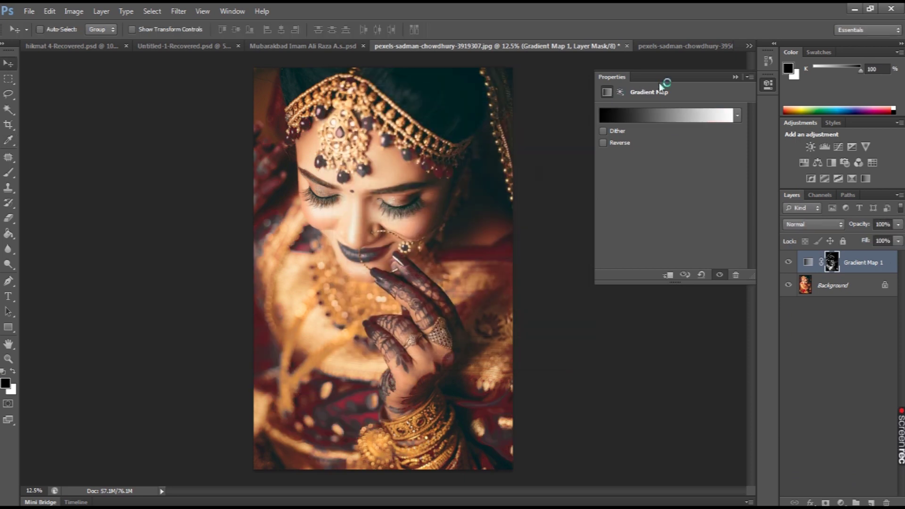
click(735, 77)
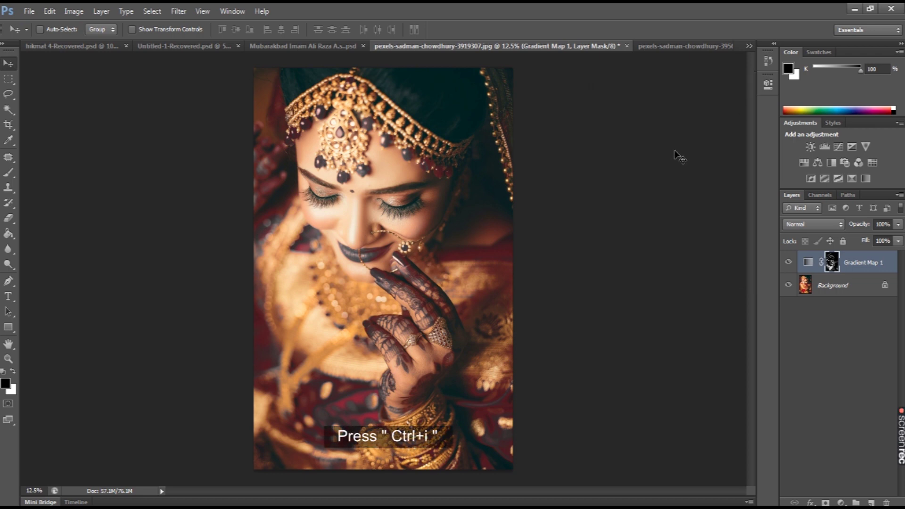
key(ctrl+i)
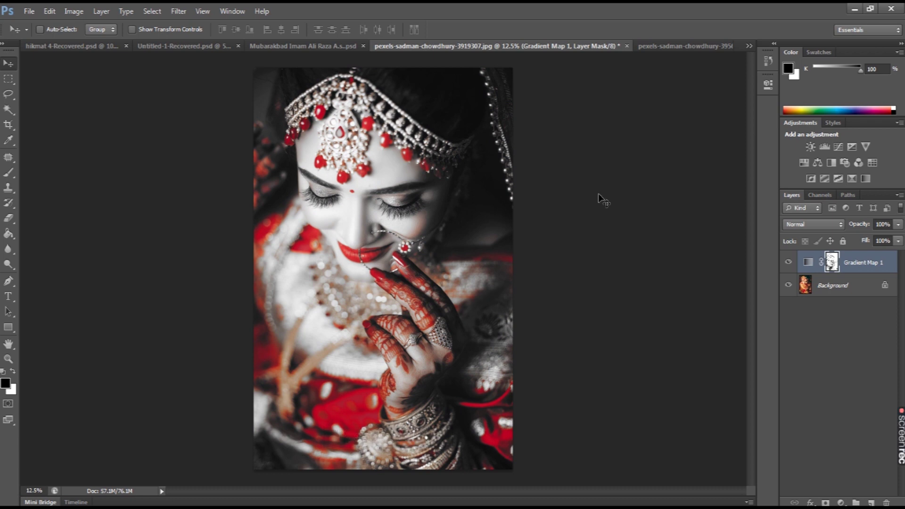
Examine the face up close and compare the photo with and without the Gradient Map layer.
click(393, 204)
click(392, 204)
click(392, 203)
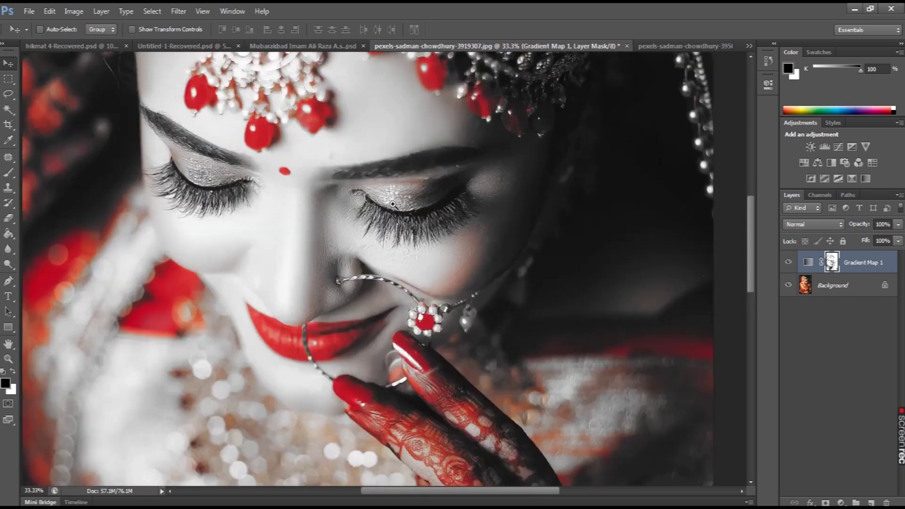
click(393, 203)
alt+click(392, 203)
alt+click(392, 204)
alt+click(392, 203)
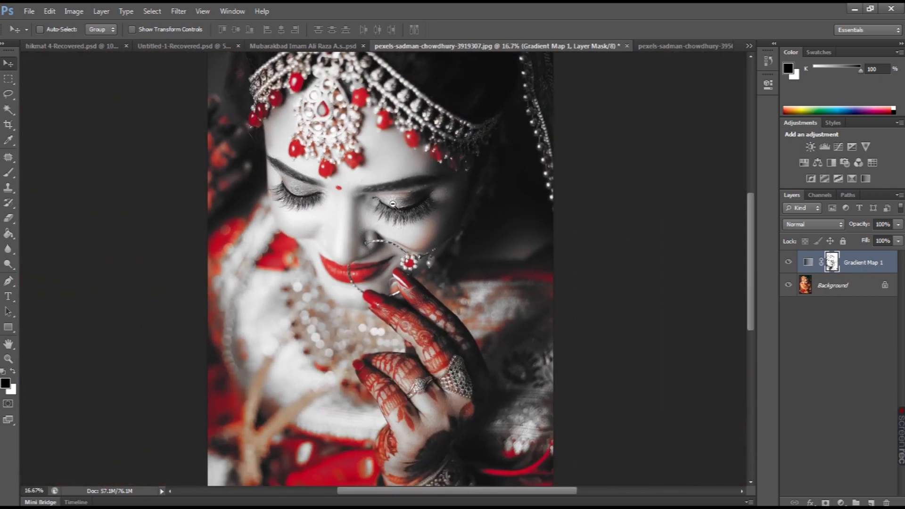
alt+click(393, 203)
click(392, 204)
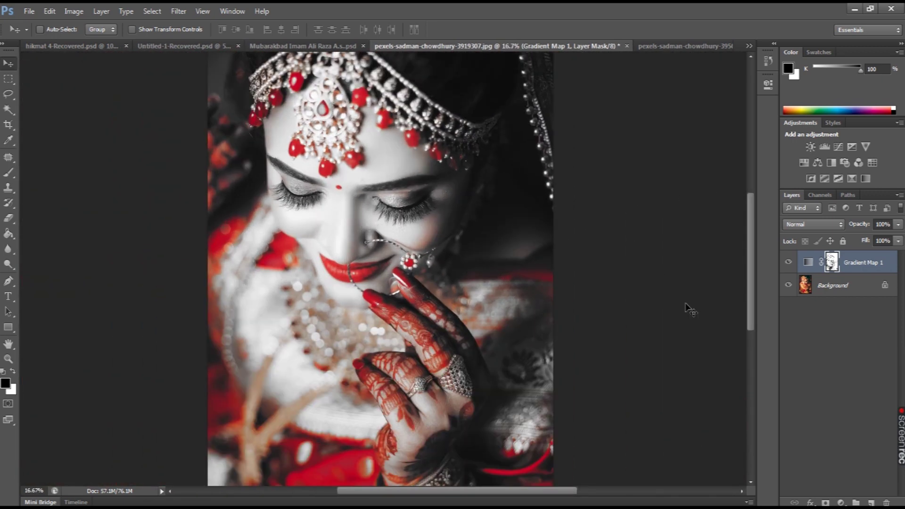
click(788, 262)
click(788, 263)
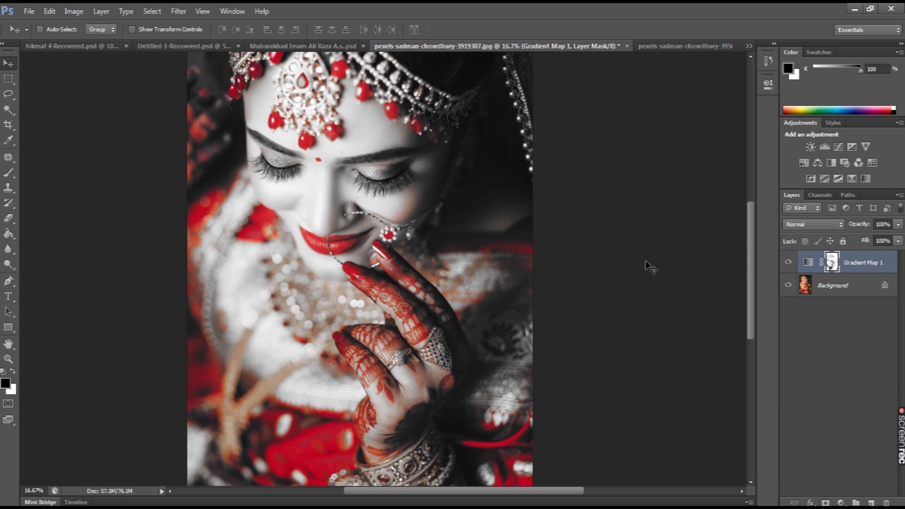
Set up the Brush tool with a soft round tip, 100% flow and black (000000) as the foreground colour.
drag(14, 172, 47, 168)
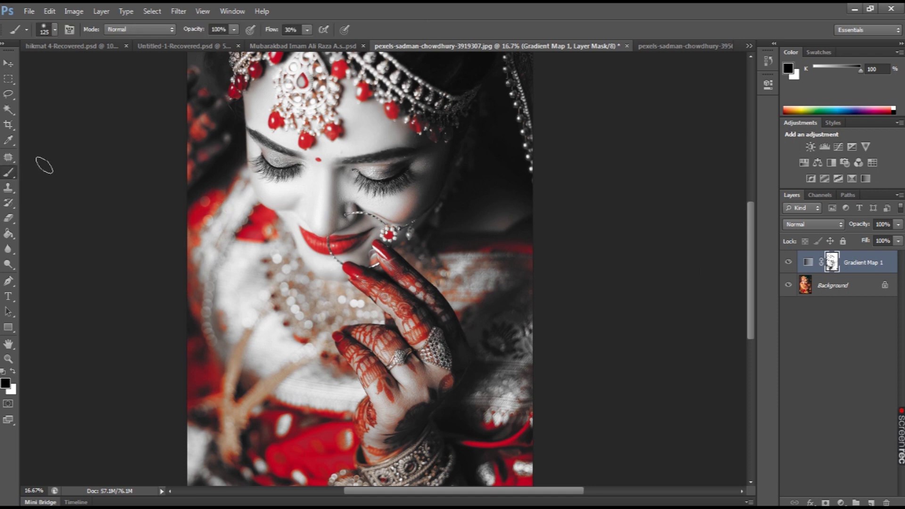
click(54, 29)
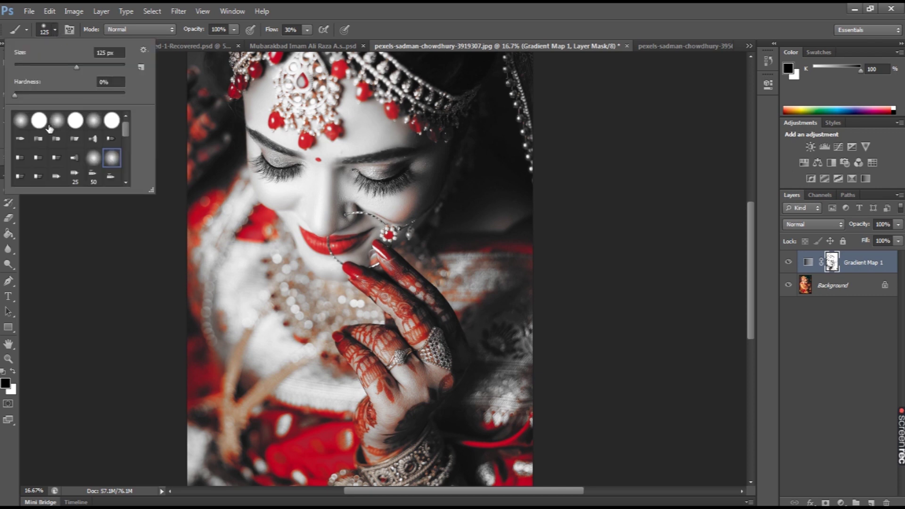
click(21, 121)
click(193, 121)
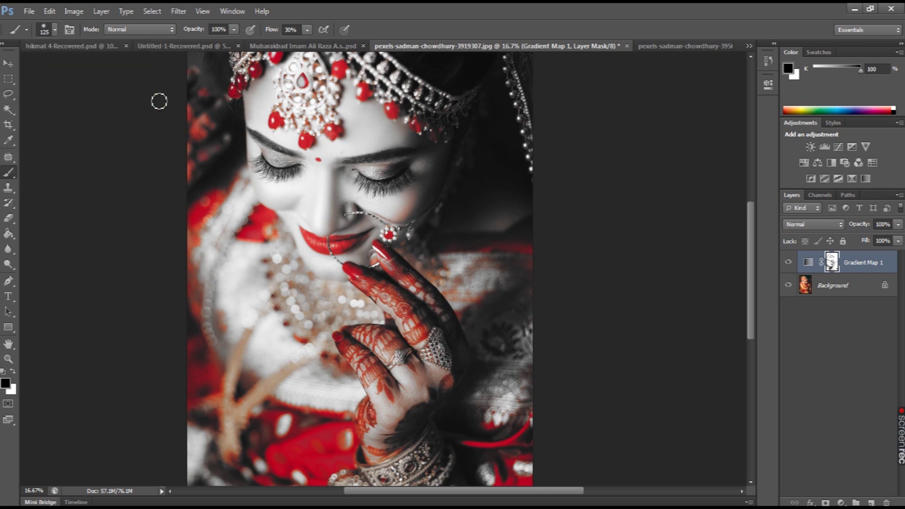
click(54, 30)
click(54, 30)
click(307, 30)
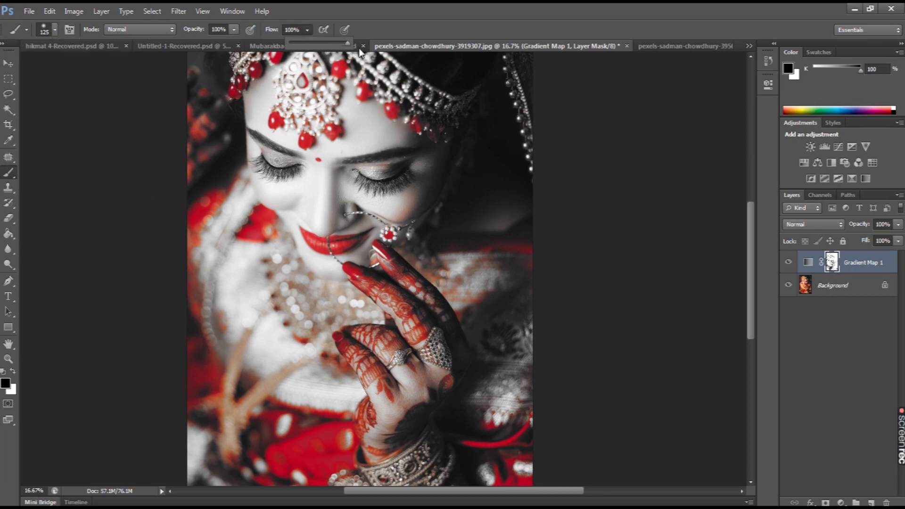
click(386, 31)
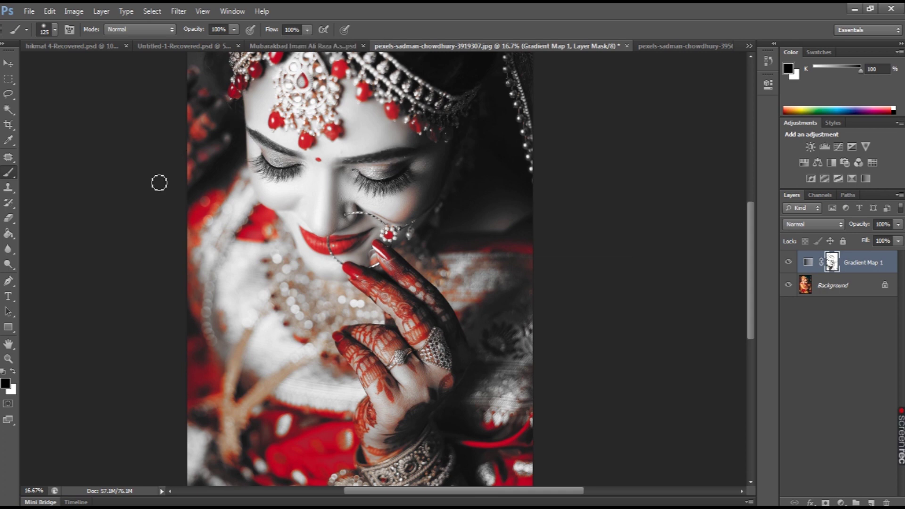
click(6, 383)
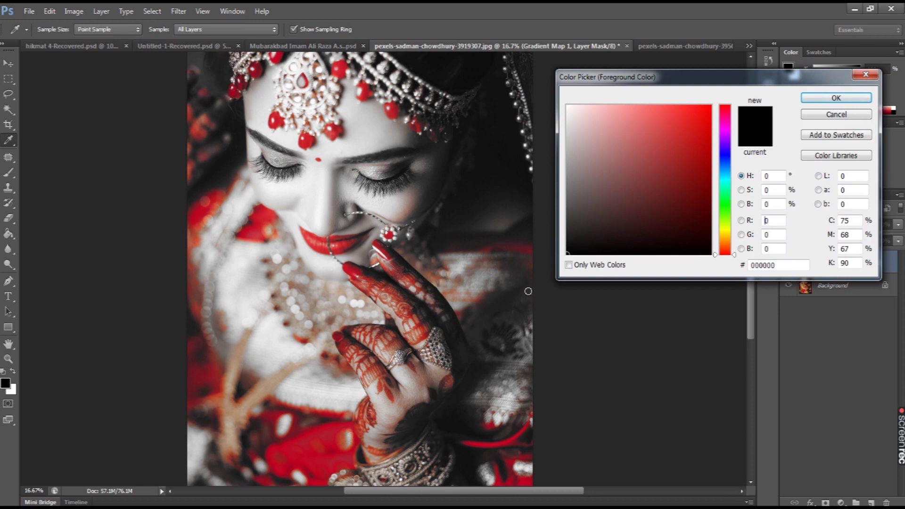
click(836, 98)
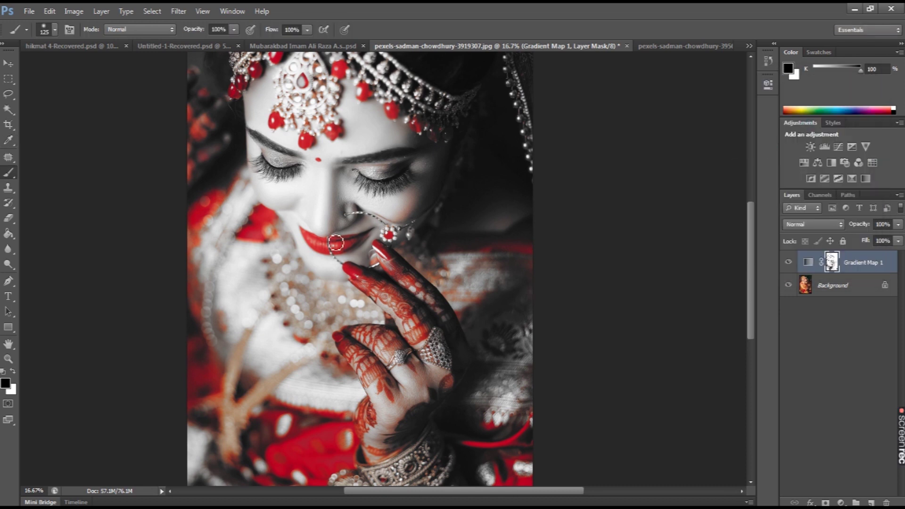
Paint black on the Gradient Map mask over the dark corner of the lips with a 50 px brush to restore the red.
scroll(336, 242, up, 5)
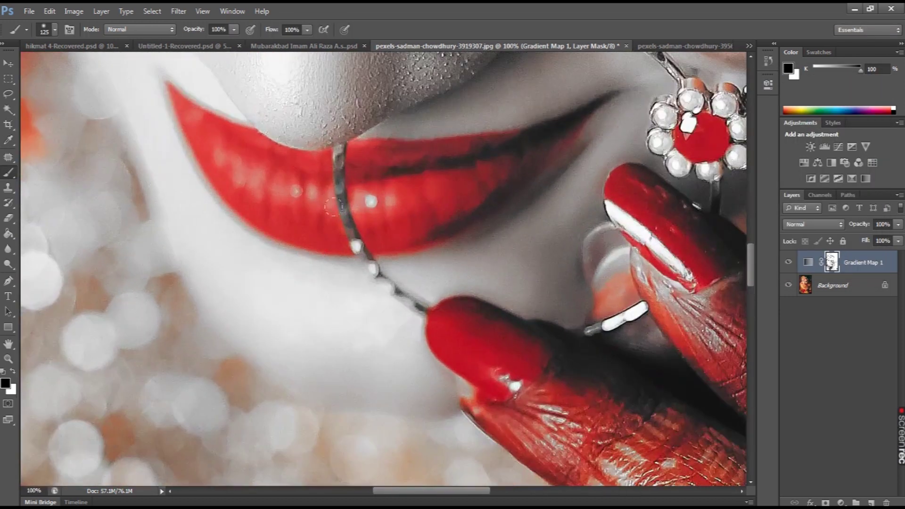
drag(493, 156, 588, 110)
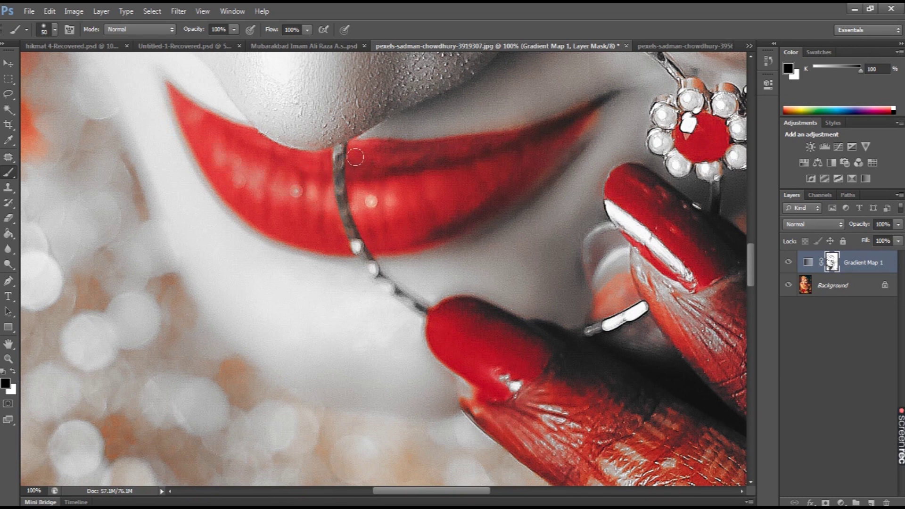
alt+click(389, 208)
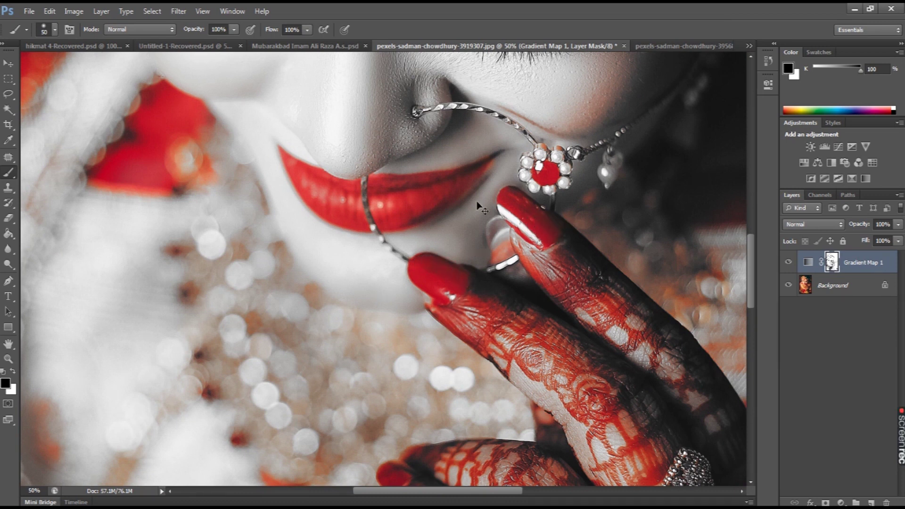
Paint black on the Gradient Map mask over the two darkened beads at the headpiece's far end to restore their red.
scroll(448, 226, up, 8)
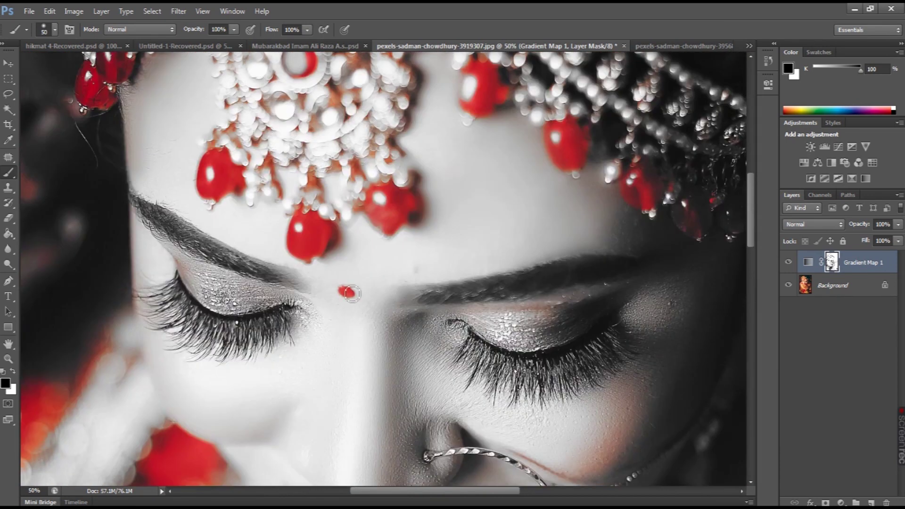
scroll(333, 306, up, 3)
scroll(370, 238, down, 3)
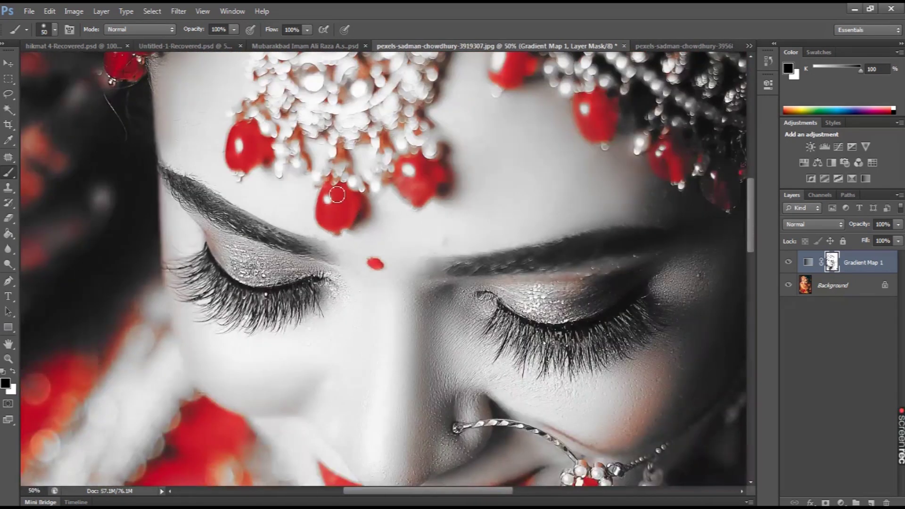
key(bracketright)
key(bracketright)
key(bracketright)
key(bracketright)
key(bracketright)
drag(541, 203, 486, 374)
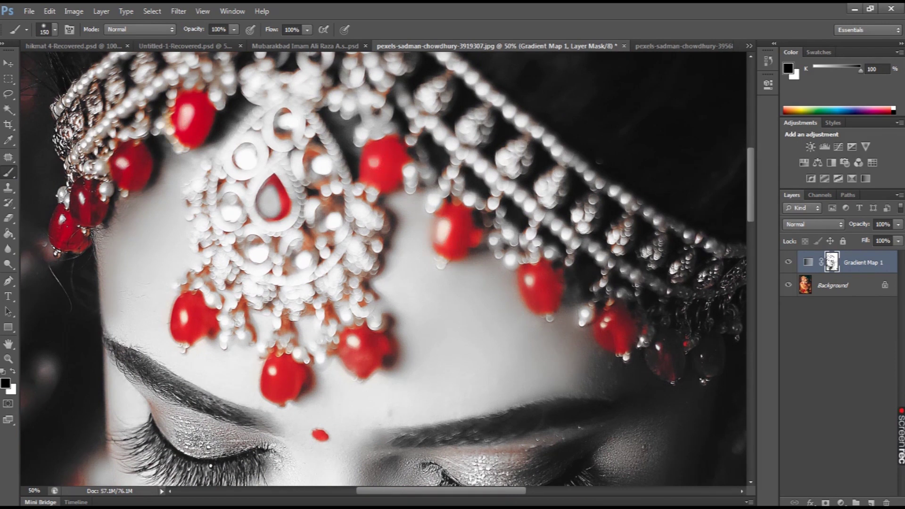
mouse_move(653, 340)
mouse_down()
mouse_move(663, 363)
mouse_move(656, 350)
mouse_move(705, 359)
mouse_up()
key(bracketleft)
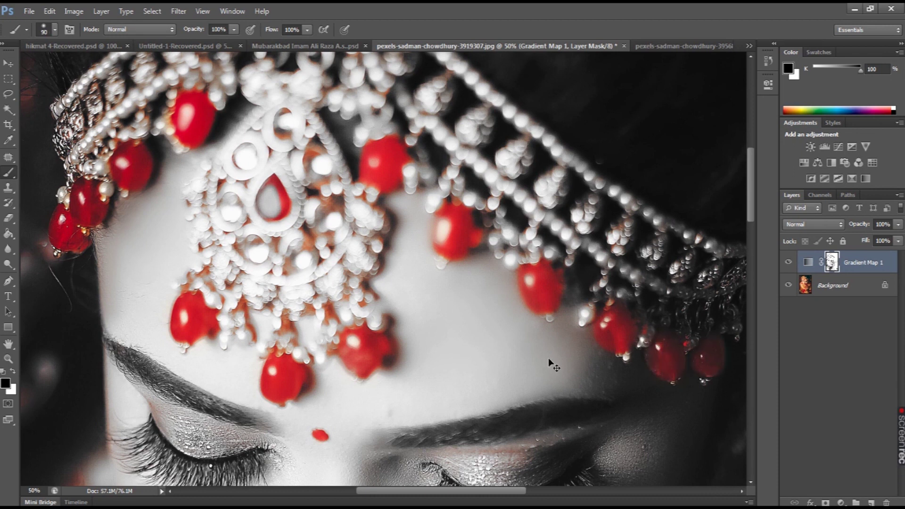
Paint black on the Gradient Map mask over the teardrop stone in the forehead ornament with a 90 px brush to restore its red.
scroll(495, 347, down, 3)
scroll(366, 224, up, 5)
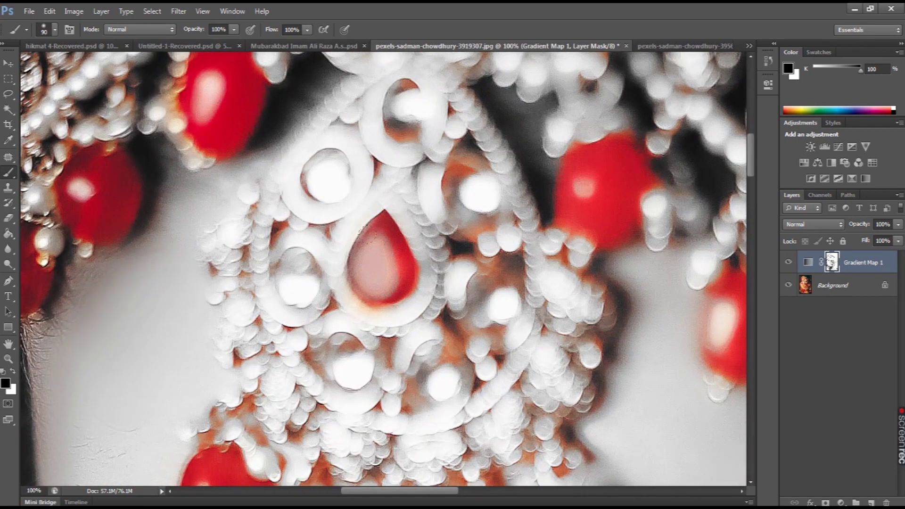
scroll(376, 245, down, 5)
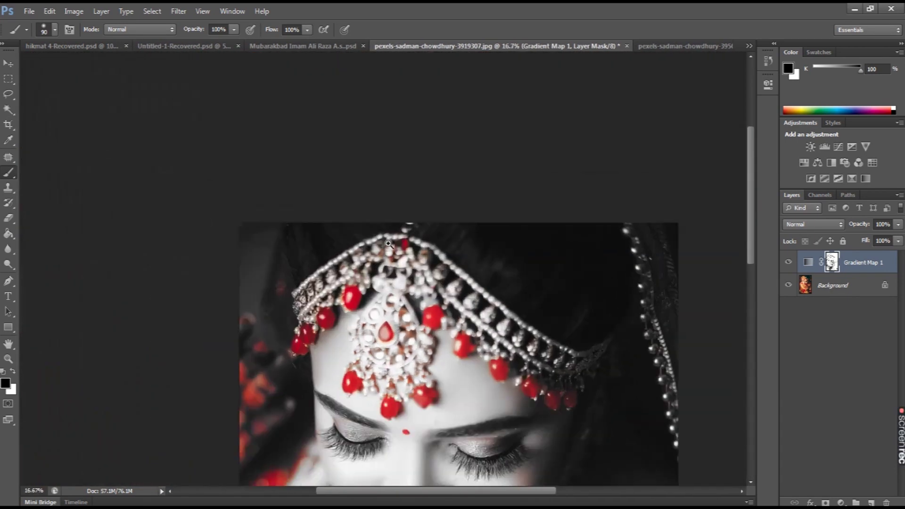
scroll(435, 253, up, 3)
scroll(431, 257, down, 5)
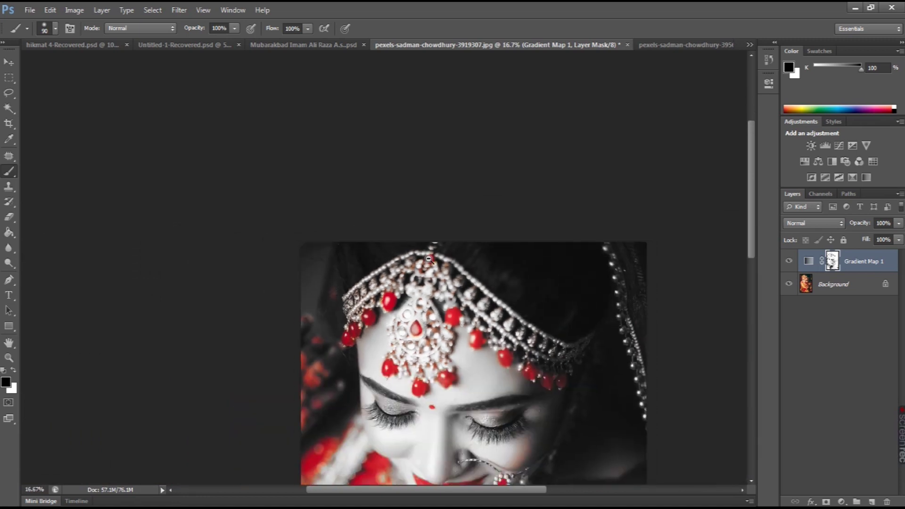
Switch the mask brush to white at 250 px and paint away the reddish tint on the cheek beside the nose ring.
scroll(390, 334, up, 2)
scroll(390, 335, up, 1)
scroll(389, 334, down, 1)
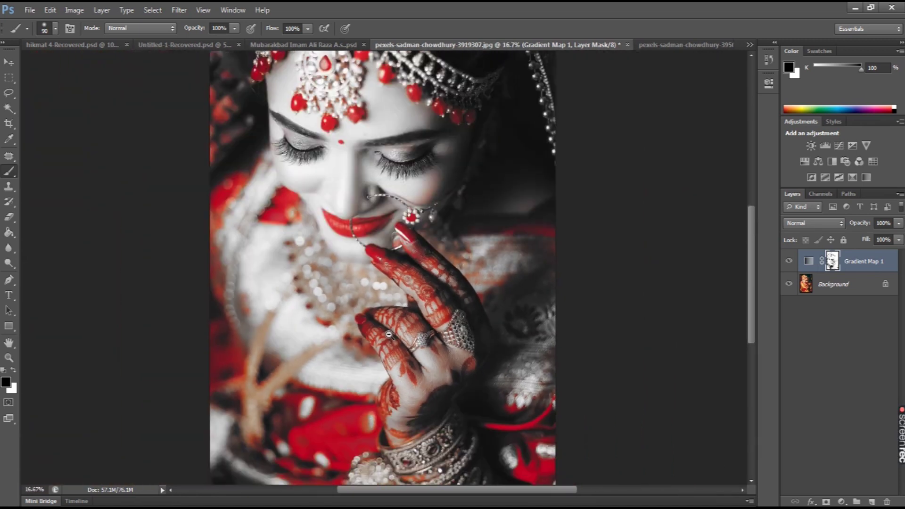
scroll(364, 296, down, 1)
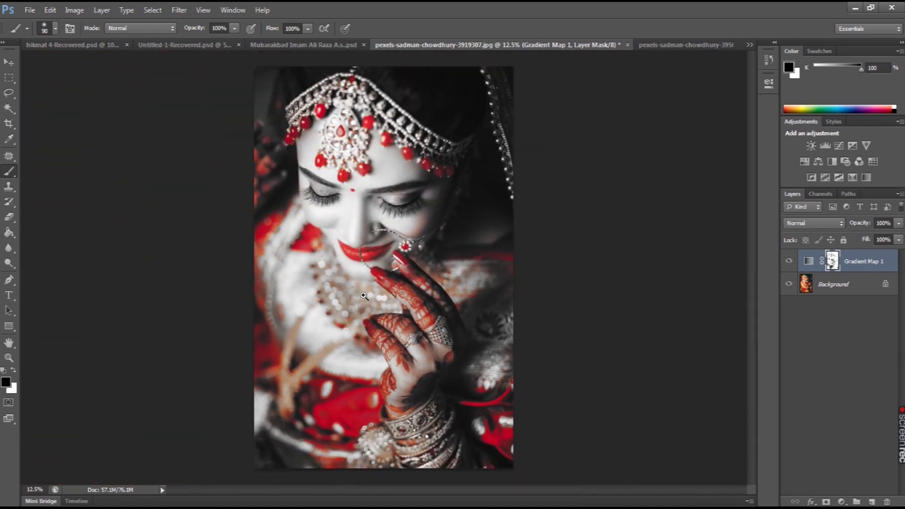
scroll(364, 296, up, 4)
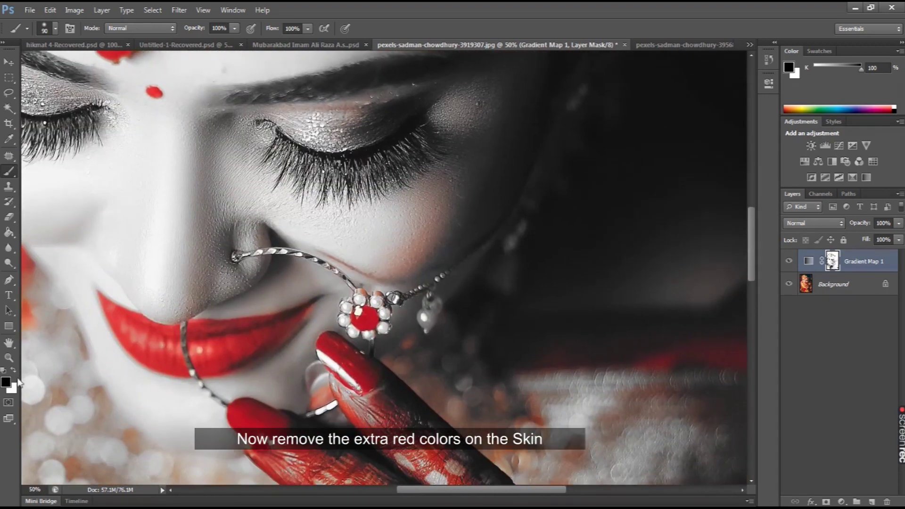
click(14, 370)
key(bracketright)
key(bracketright)
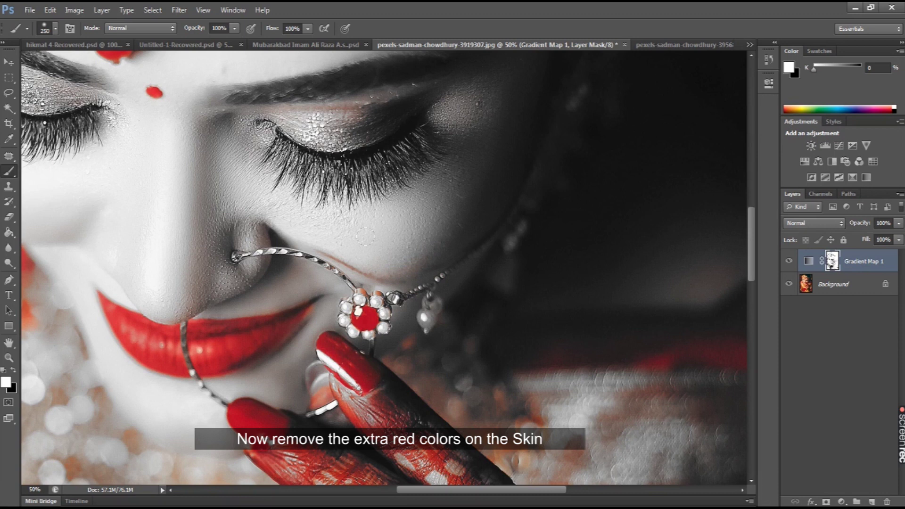
Paint white on the Gradient Map mask over the remaining reddish skin around the eyes and brow.
drag(308, 218, 580, 284)
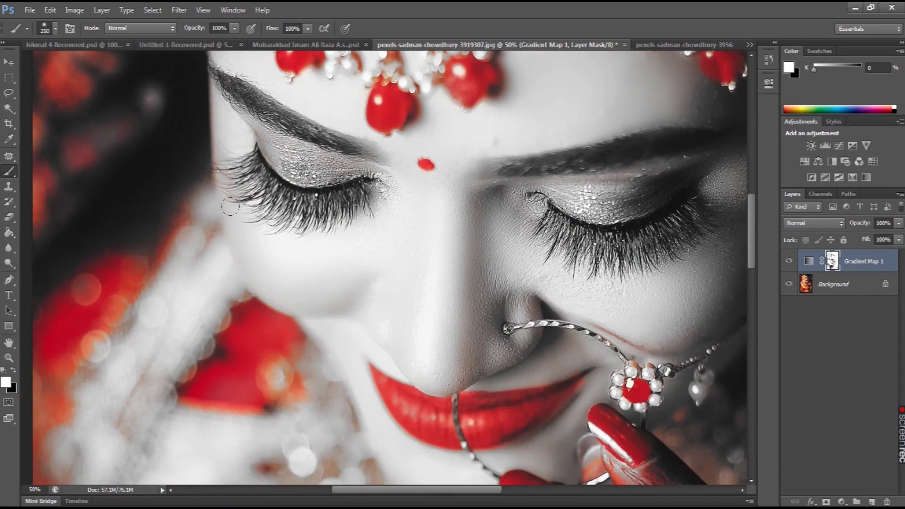
drag(337, 311, 233, 229)
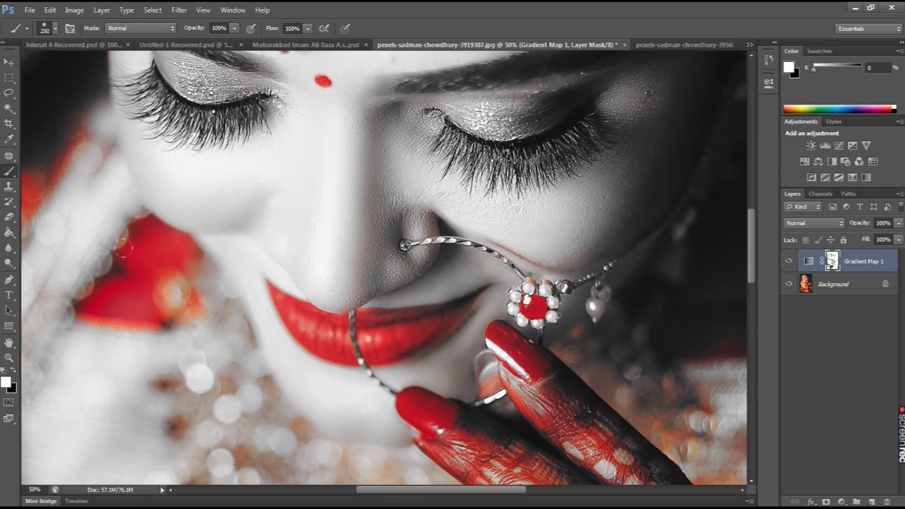
drag(661, 74, 501, 238)
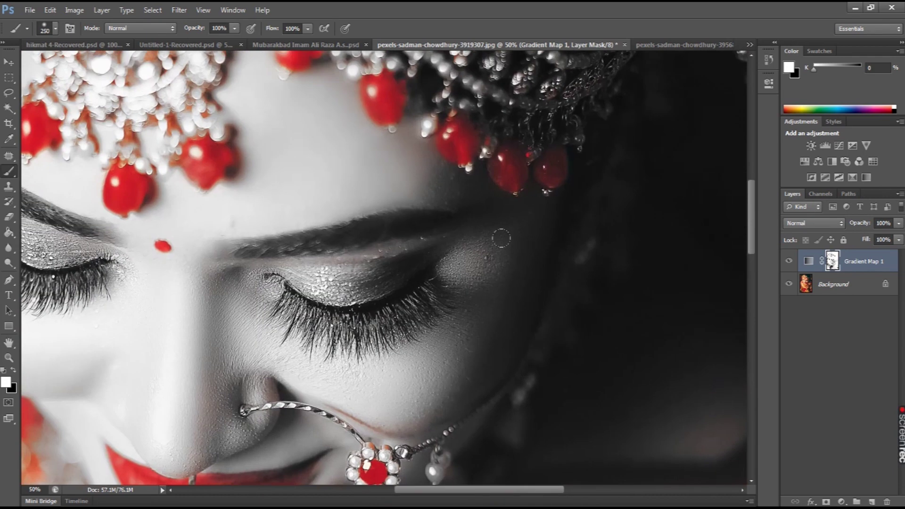
Paint white on the Gradient Map mask over the back of the hand and below the rings to remove the red skin tint.
alt+click(393, 324)
alt+click(393, 324)
alt+click(393, 324)
drag(394, 481, 374, 323)
click(374, 323)
click(374, 323)
click(374, 324)
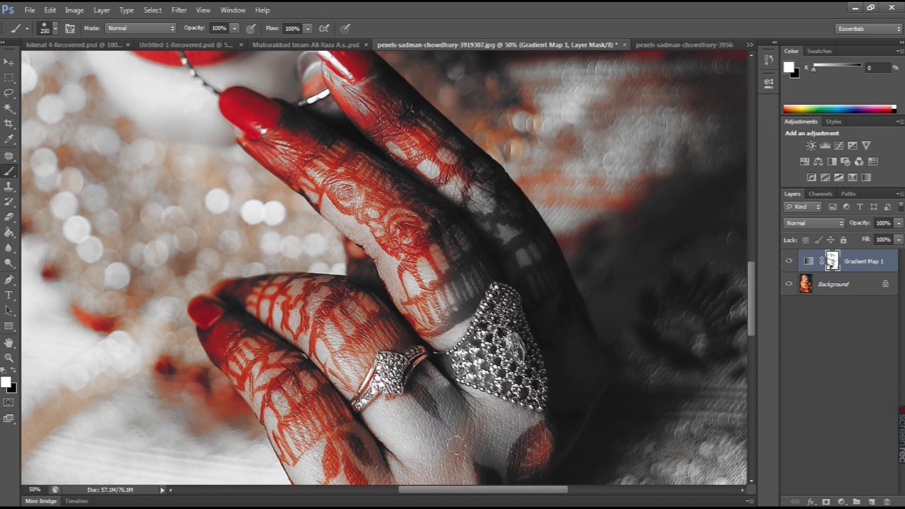
scroll(384, 267, down, 3)
scroll(462, 276, down, 3)
scroll(461, 275, left, 2)
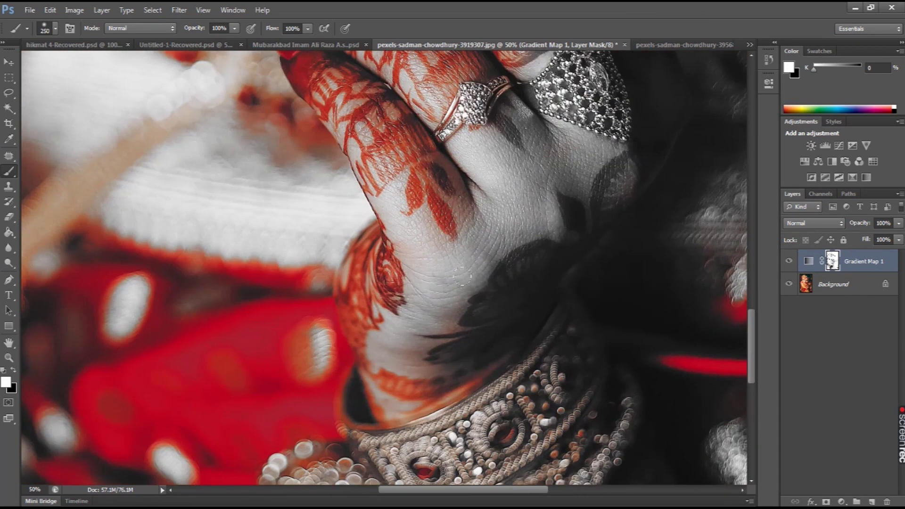
Paint white on the Gradient Map mask over the wrist skin above and between the bangles to remove its orange-red tint.
scroll(495, 245, down, 3)
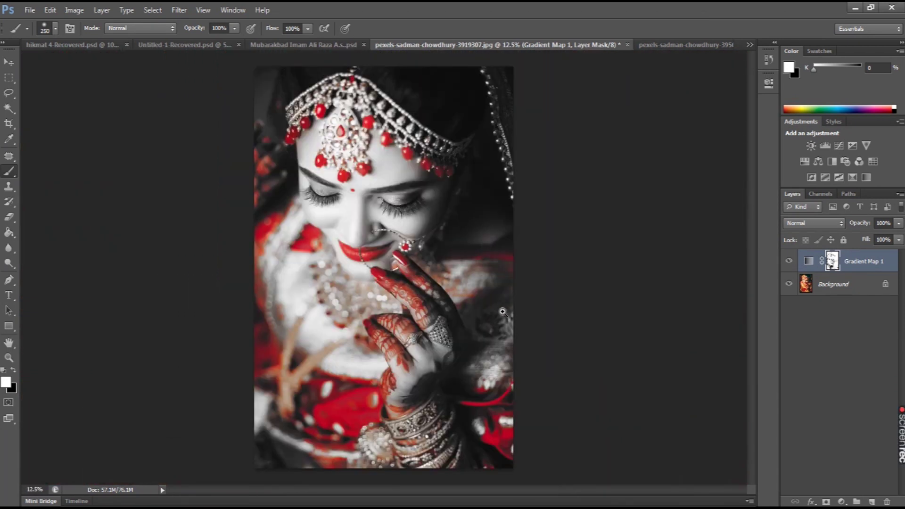
scroll(394, 442, up, 2)
scroll(394, 442, up, 1)
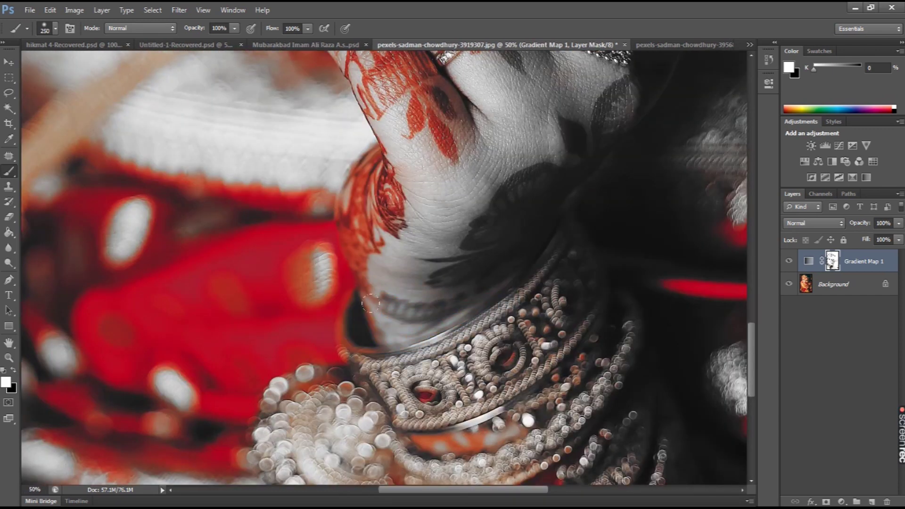
drag(447, 211, 406, 105)
drag(482, 353, 432, 193)
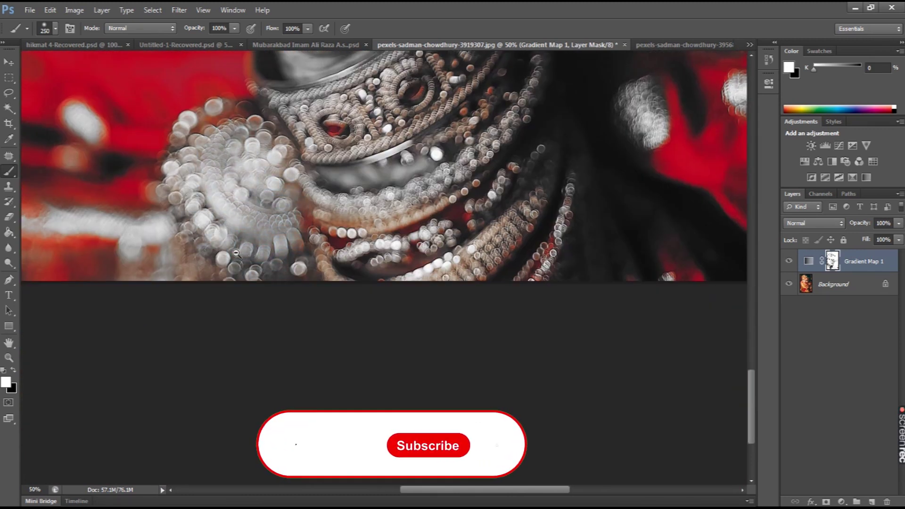
scroll(218, 284, down, 4)
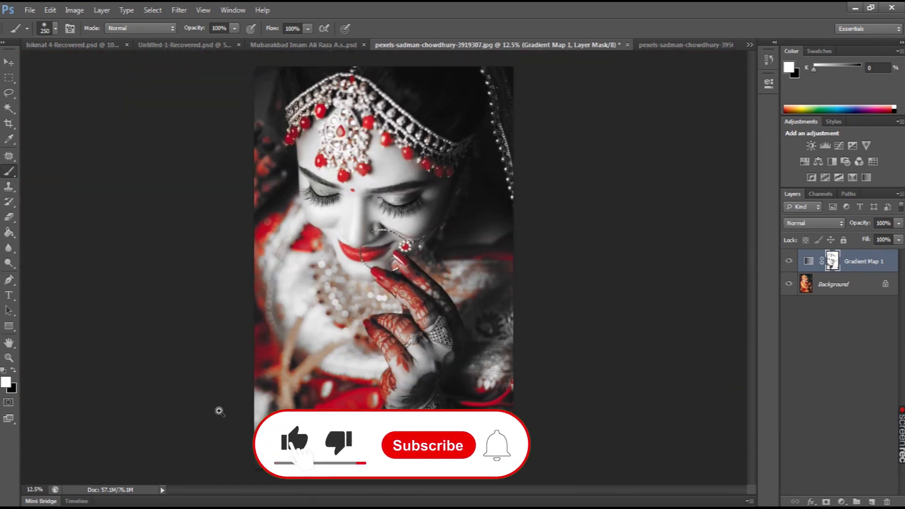
scroll(272, 312, up, 3)
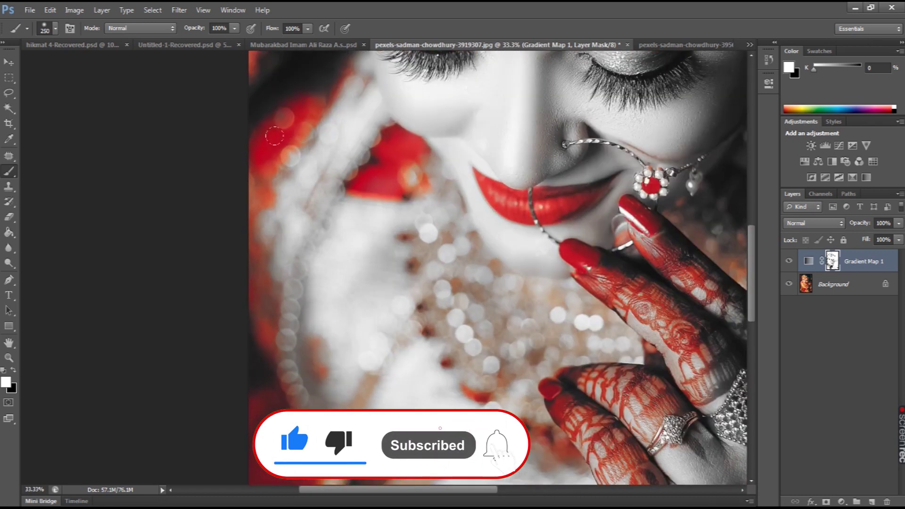